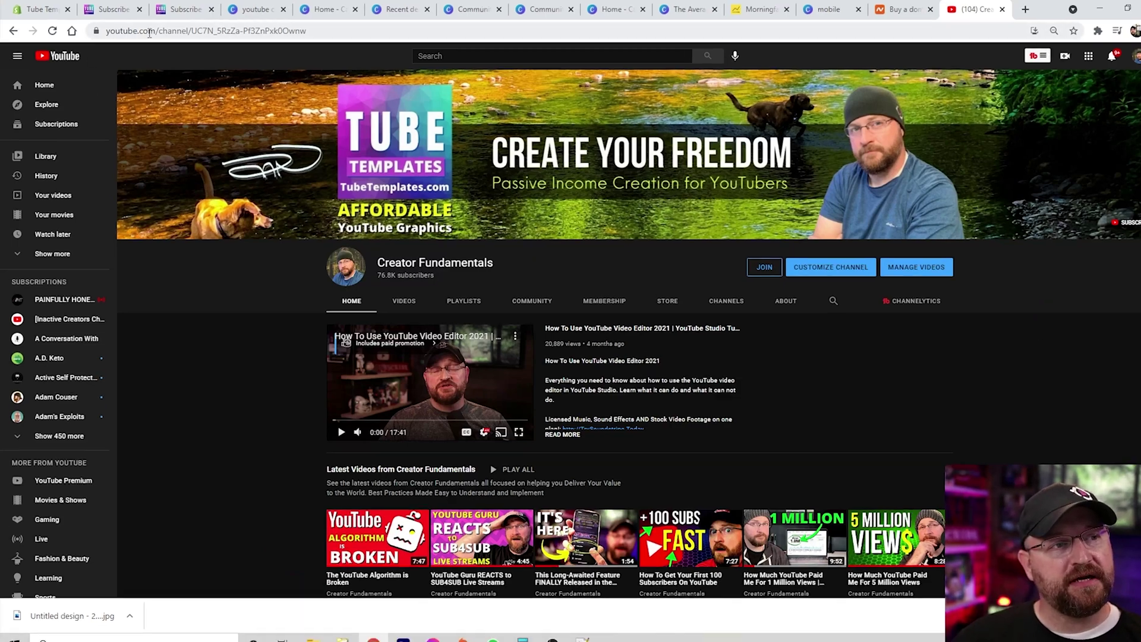
Select the 'channel/' and long channel ID portion of the YouTube channel address
click(122, 33)
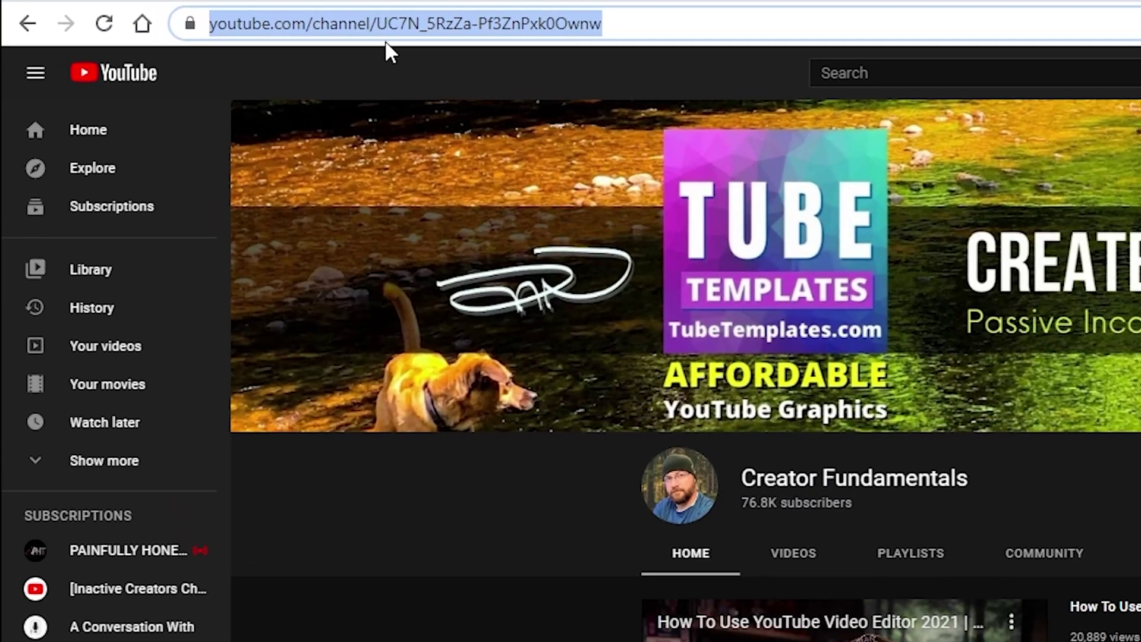
click(293, 24)
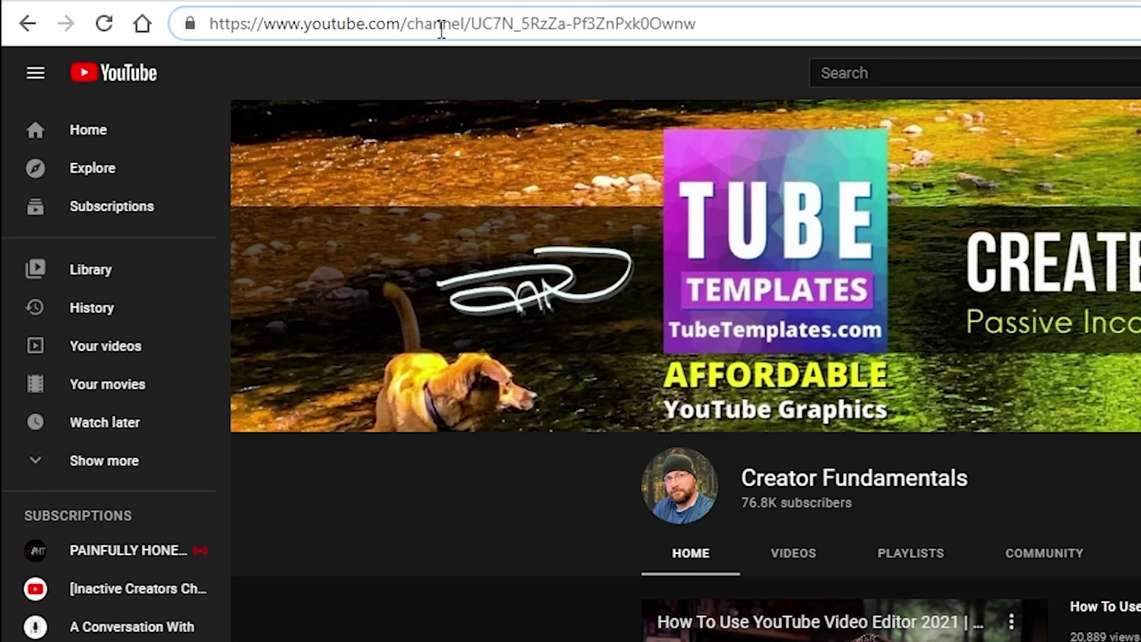
click(473, 25)
drag(476, 25, 888, 28)
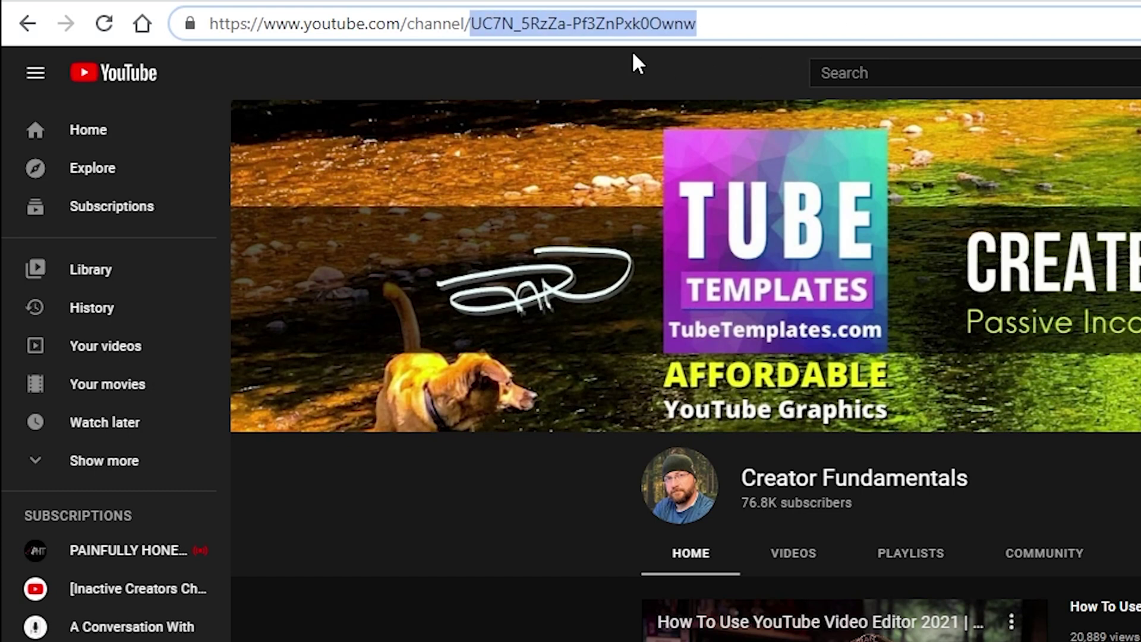
click(424, 24)
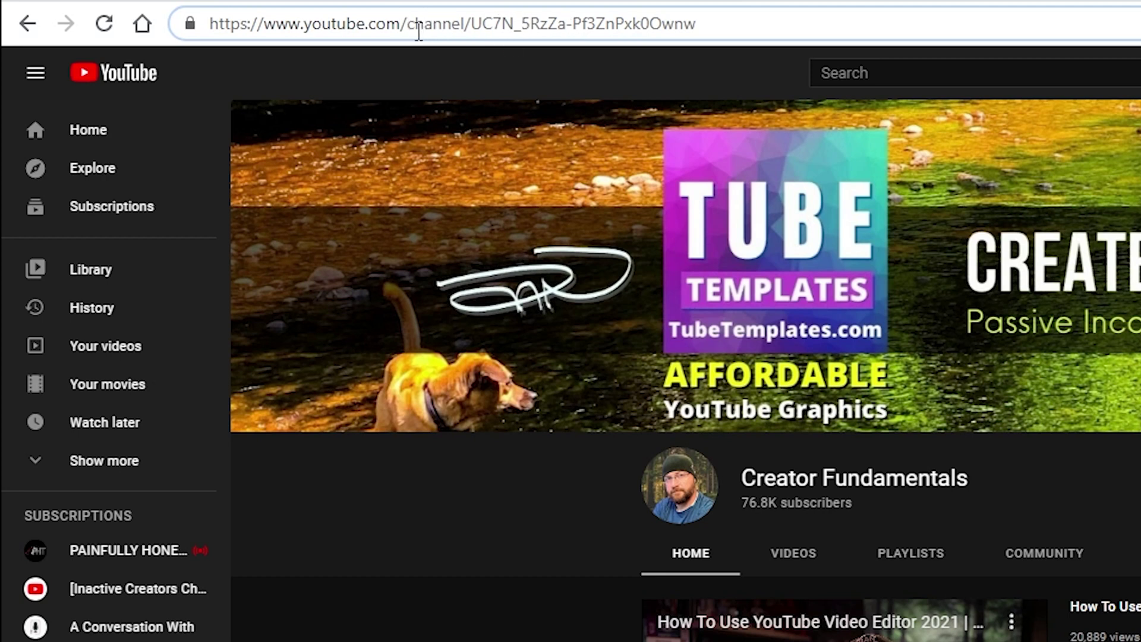
drag(407, 23, 828, 23)
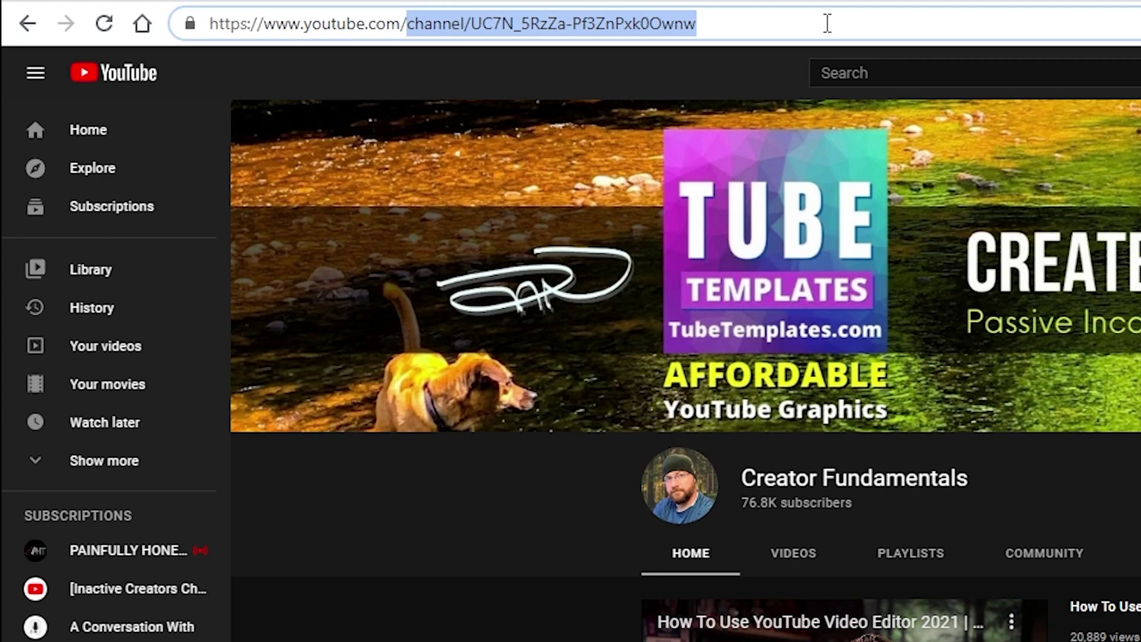
Replace the selection with 'creatorfundamentals' to load youtube.com/creatorfundamentals
text(creator)
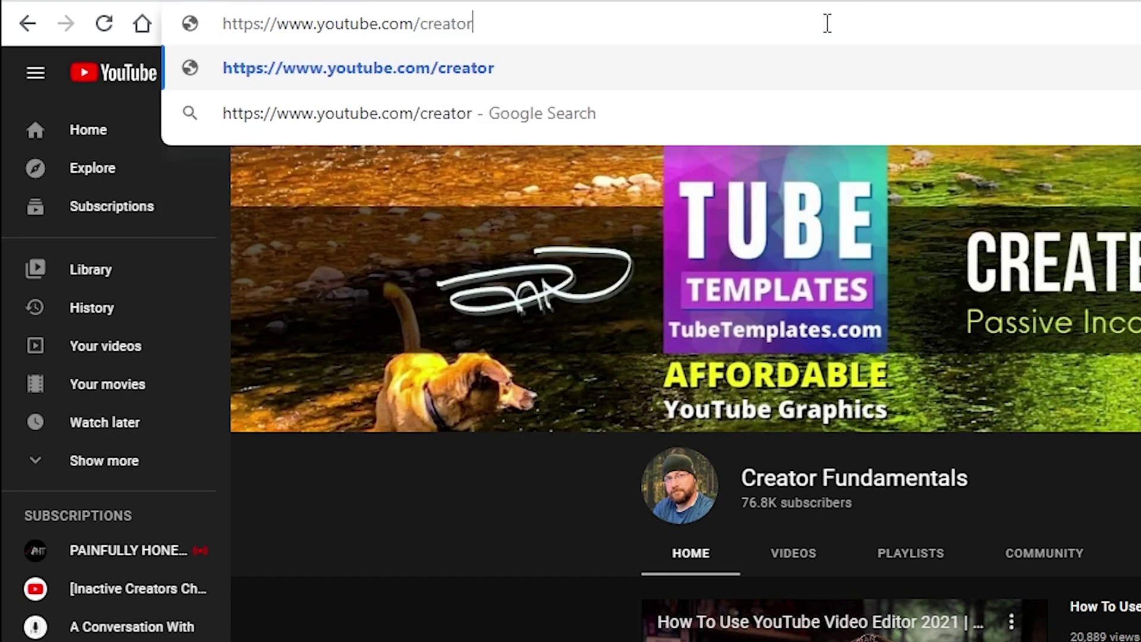
text(fundame)
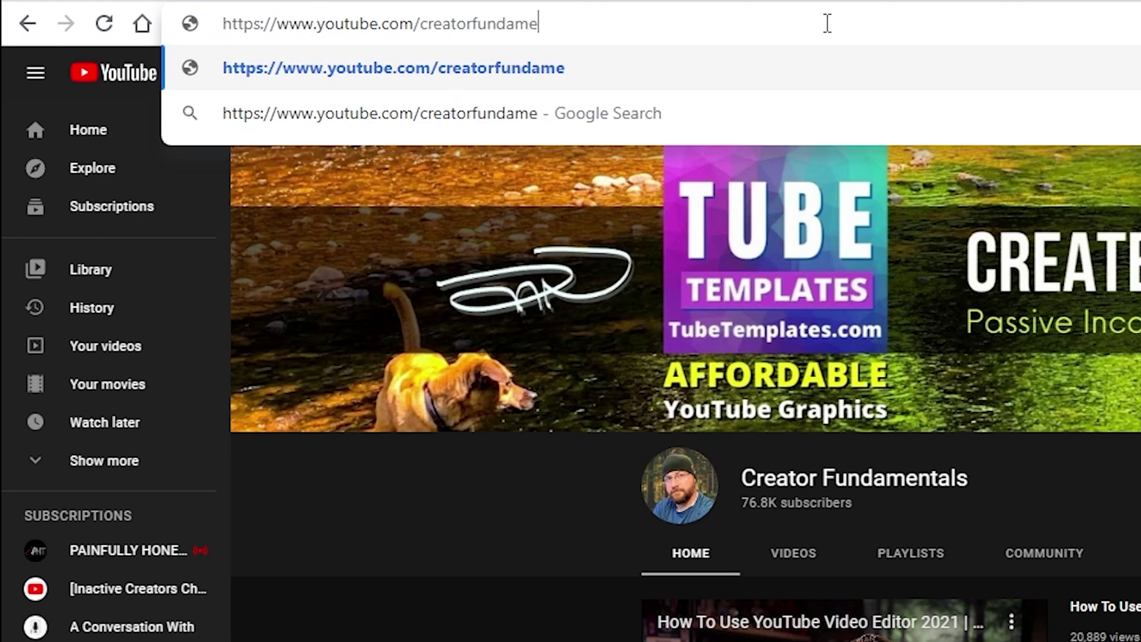
text(ntals)
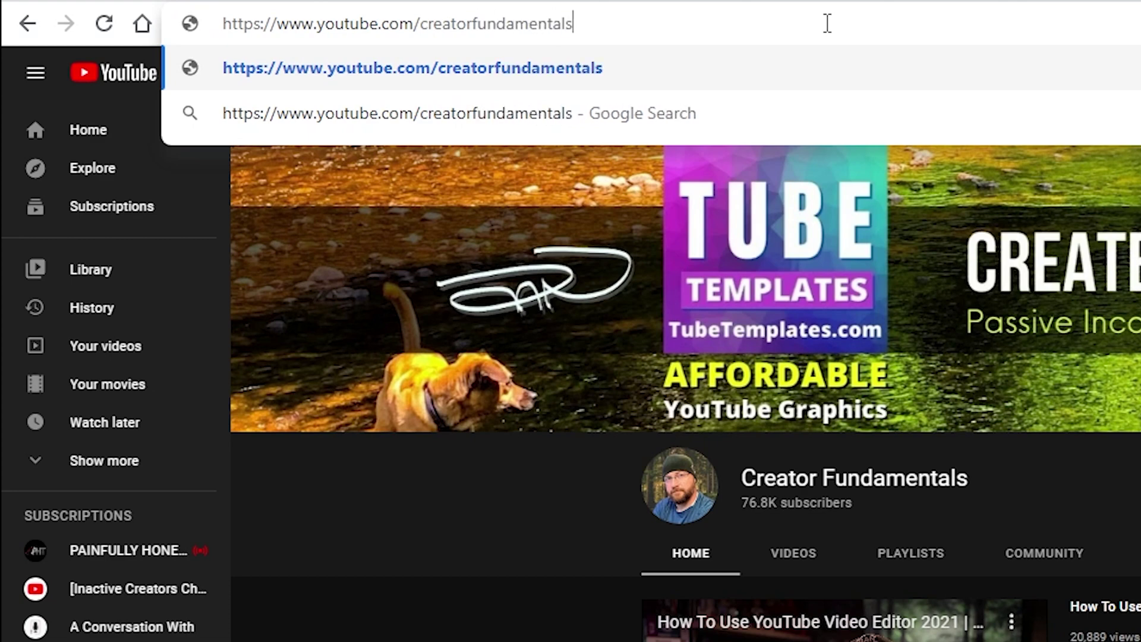
key(Return)
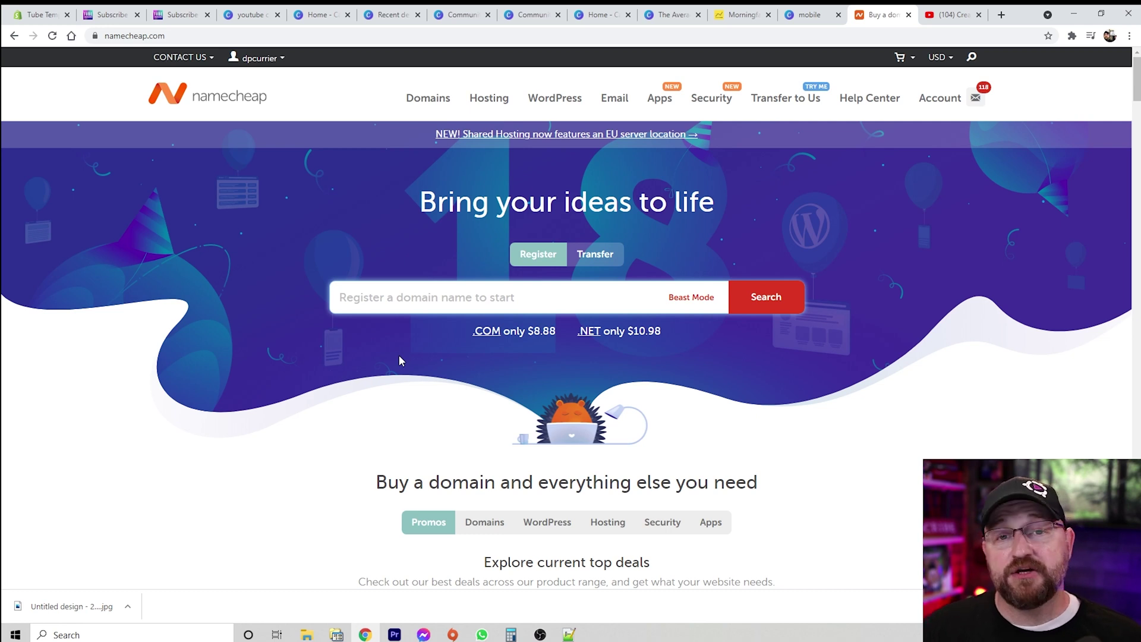
Search for watchmyyoutubechannel.com ($8.88/yr) and copy the WPBDAY21 promo code
text(wa)
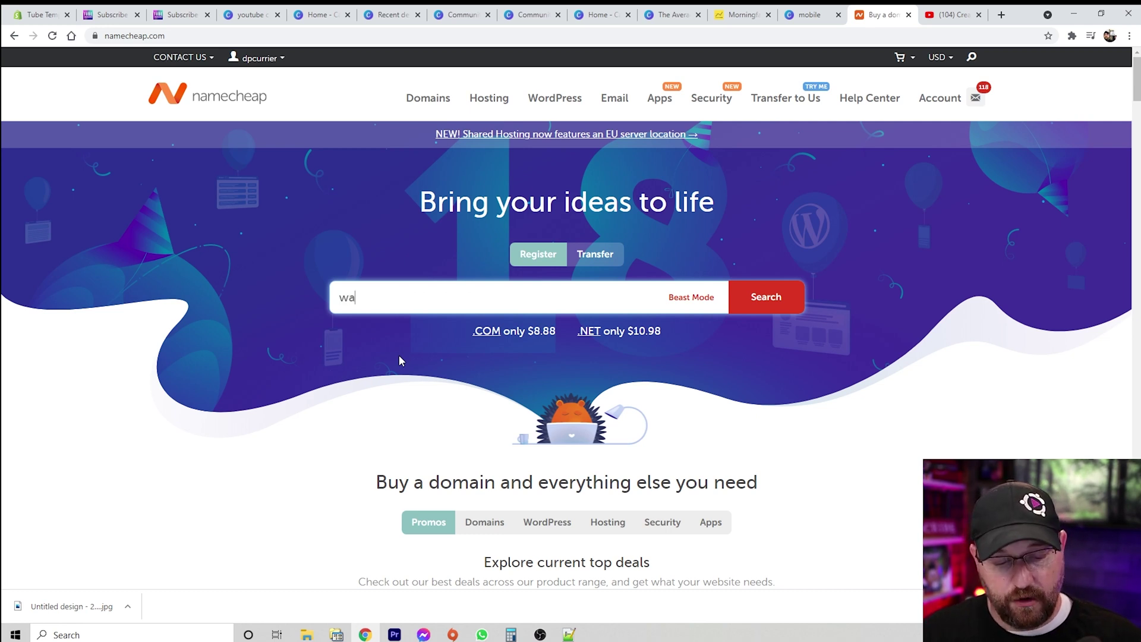
text(tchmy)
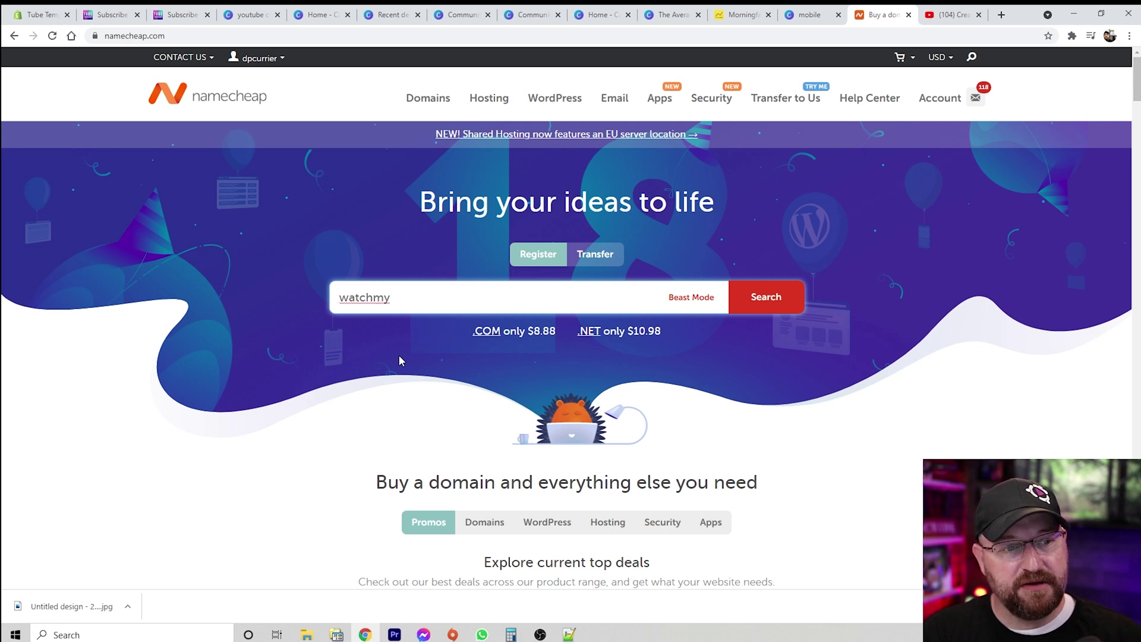
text(youtubechannel.com)
key(Return)
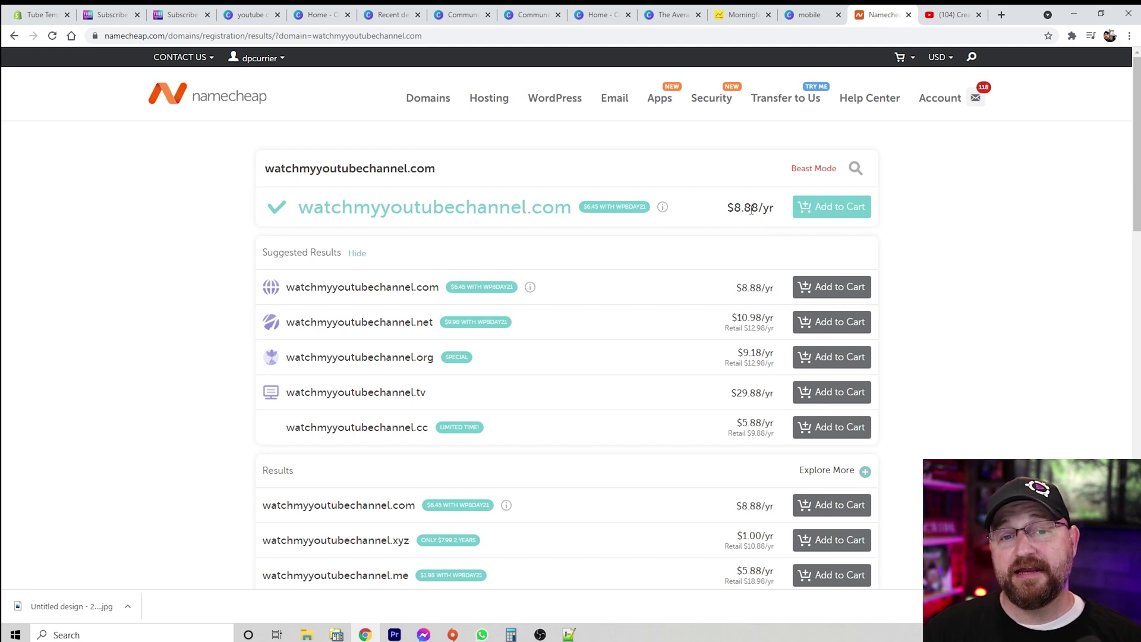
drag(617, 207, 648, 206)
right_click(636, 208)
click(654, 225)
click(600, 220)
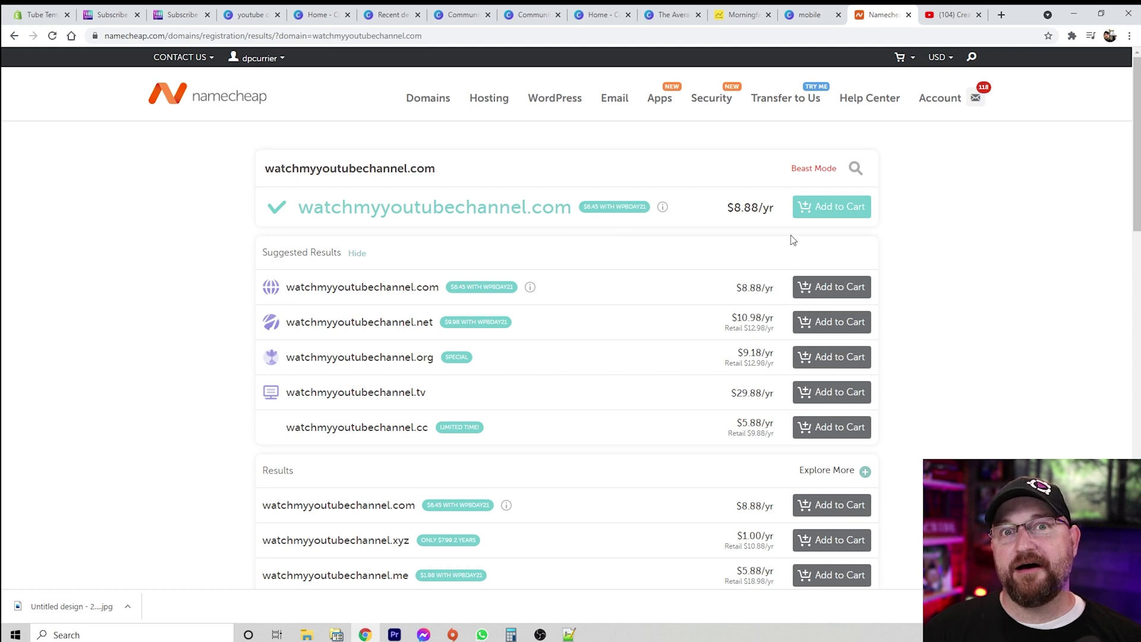
Add watchmyyoutubechannel.com to the cart, confirm the order and pay via PayPal
click(839, 209)
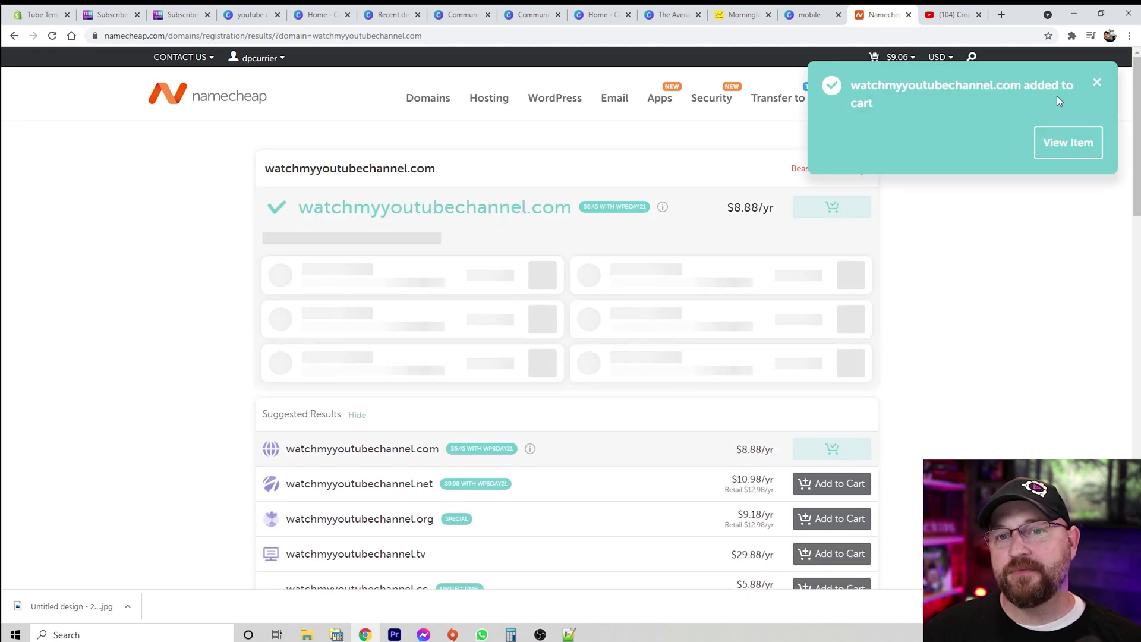
click(1097, 84)
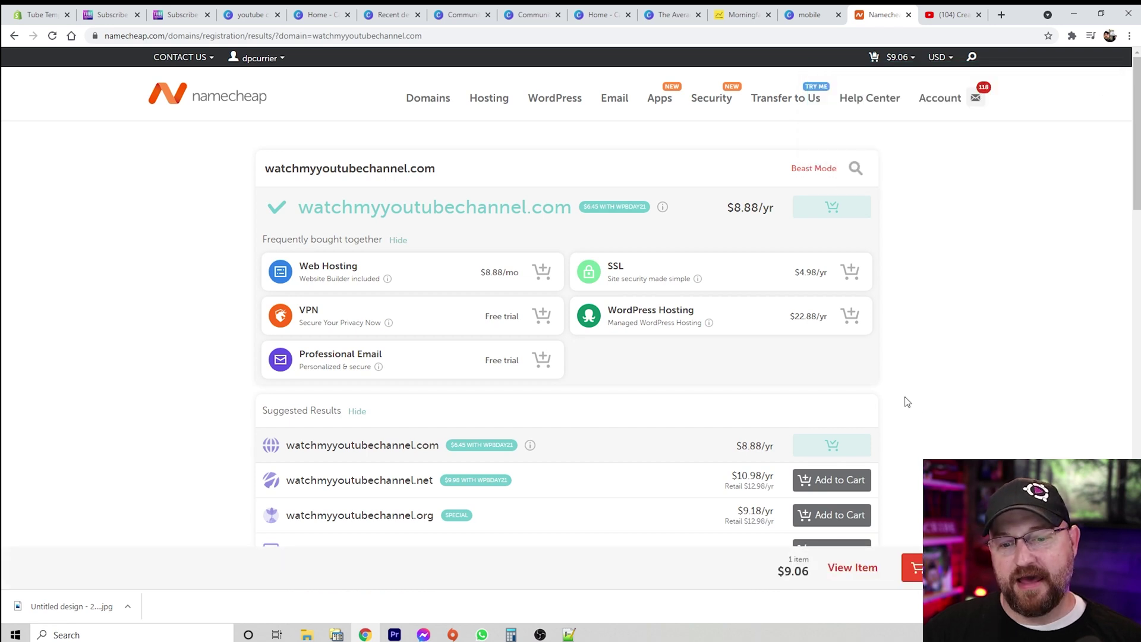
click(913, 568)
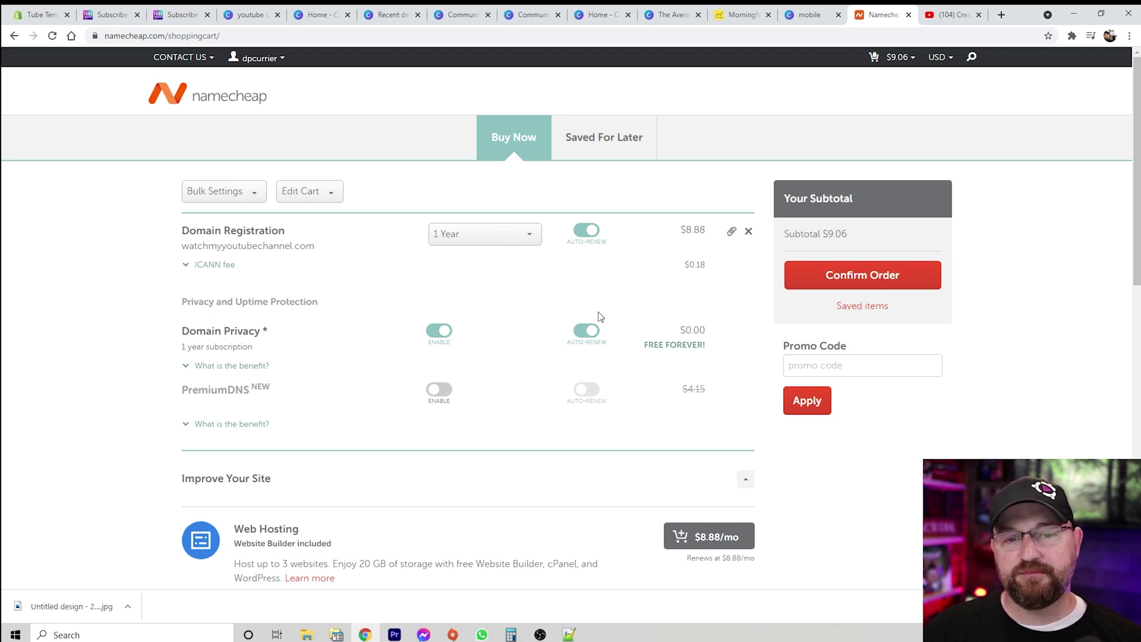
click(889, 277)
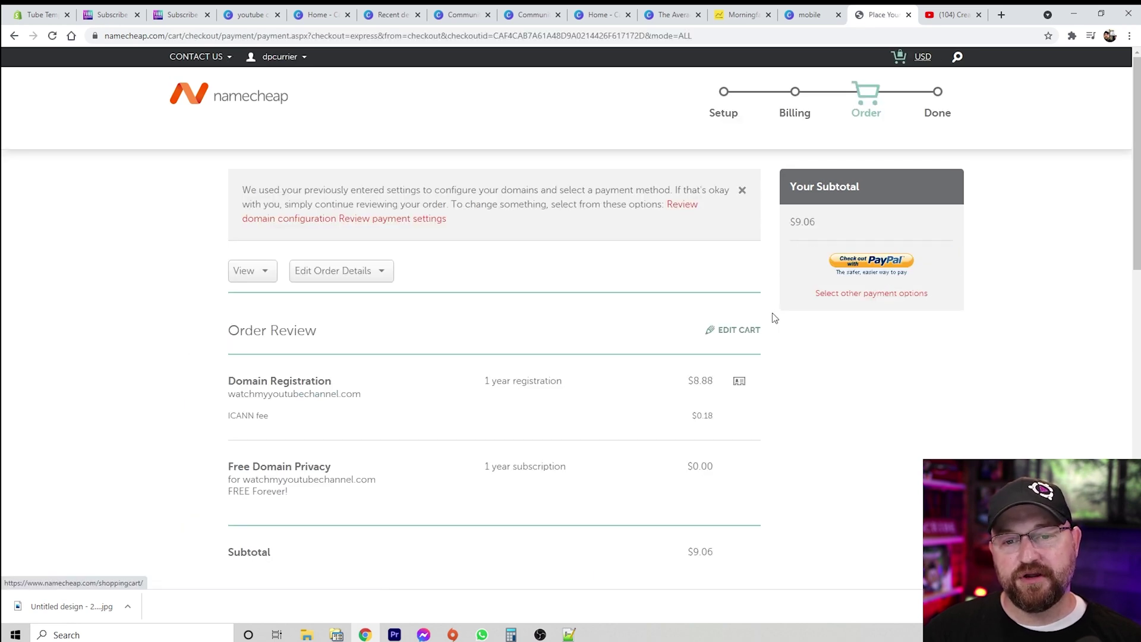
click(882, 267)
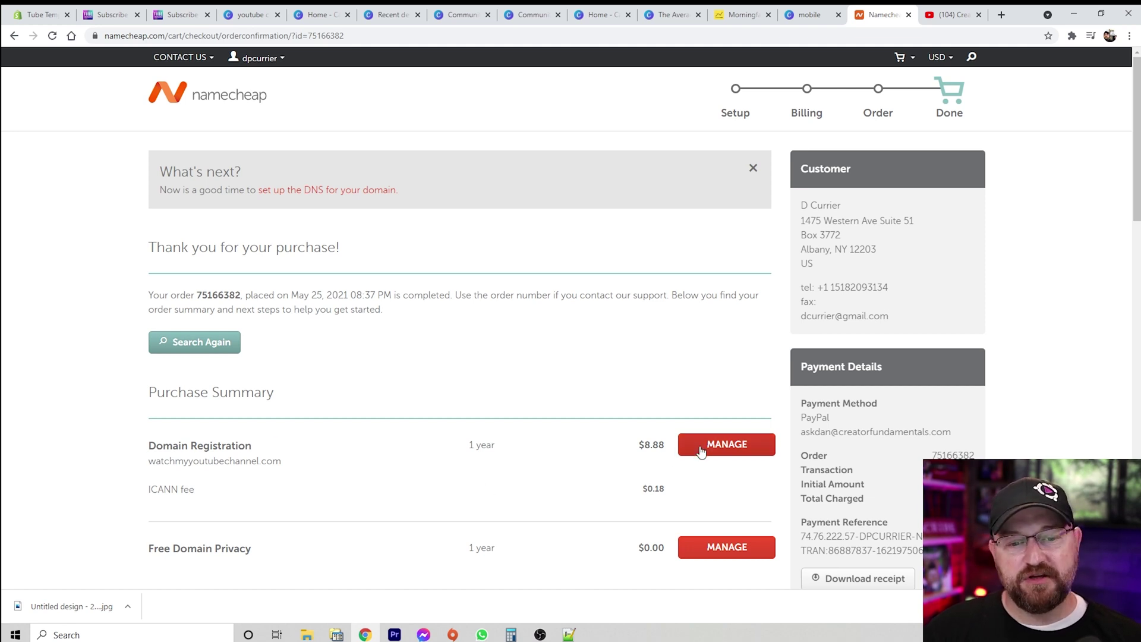
Open the watchmyyoutubechannel.com details page and scroll down to Redirect Domain
click(725, 449)
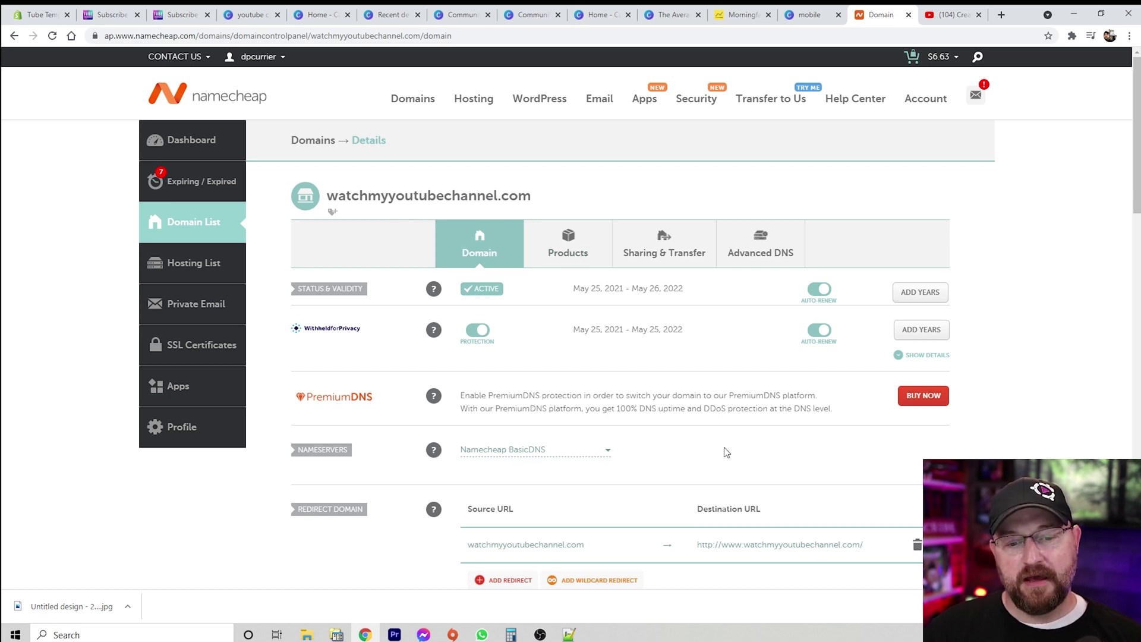
scroll(725, 454, down, 2)
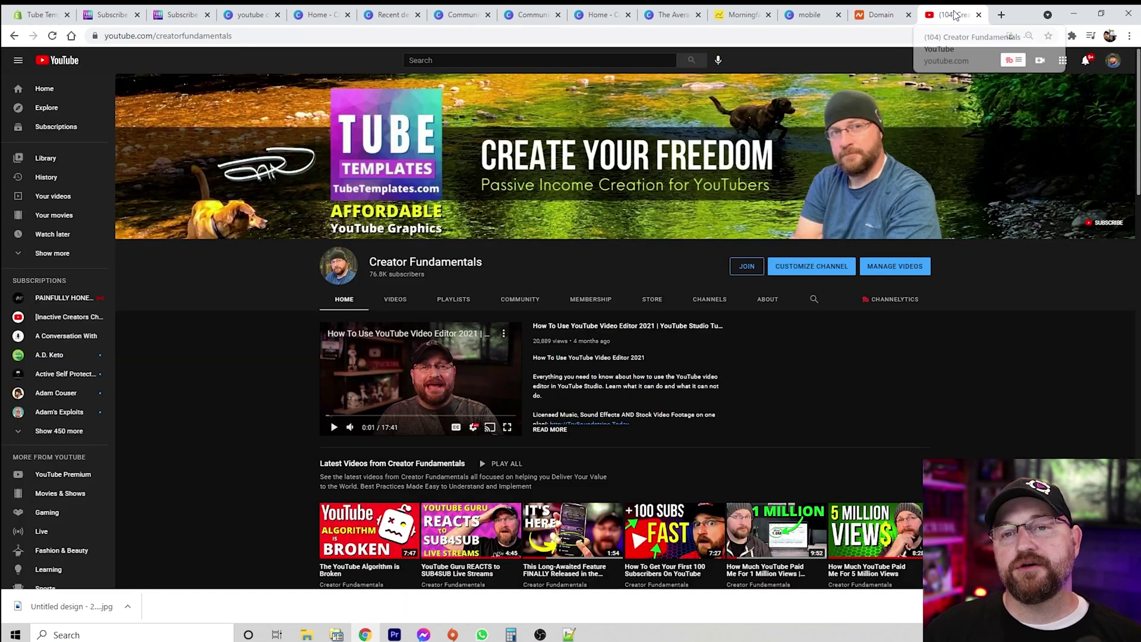
Go to your own YouTube channel page from the account menu and copy its address
click(954, 15)
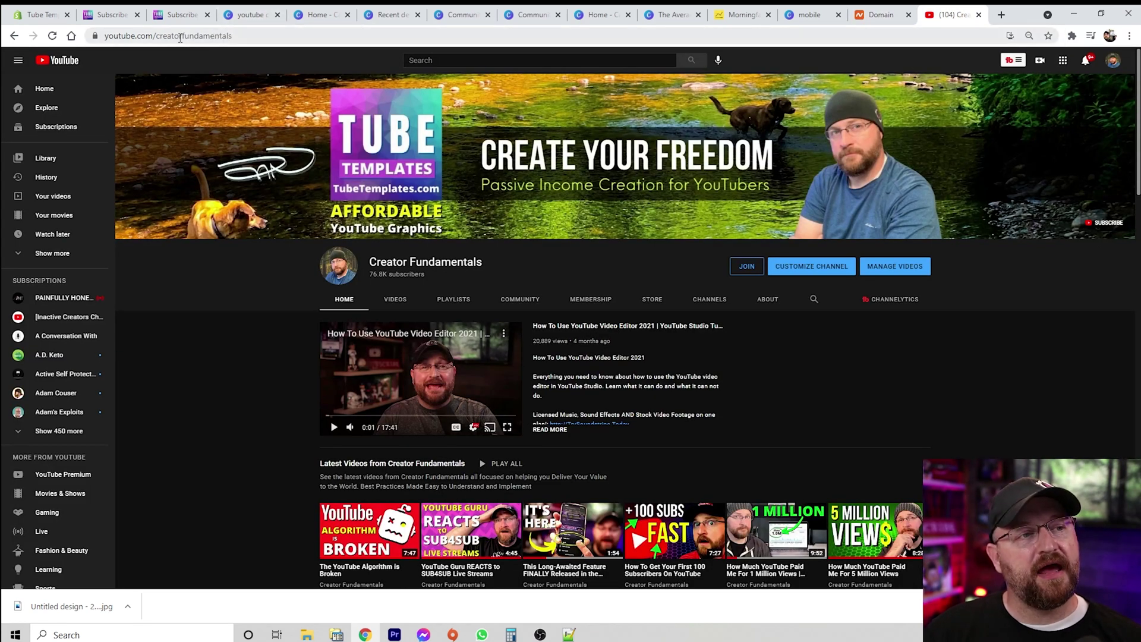
click(1113, 61)
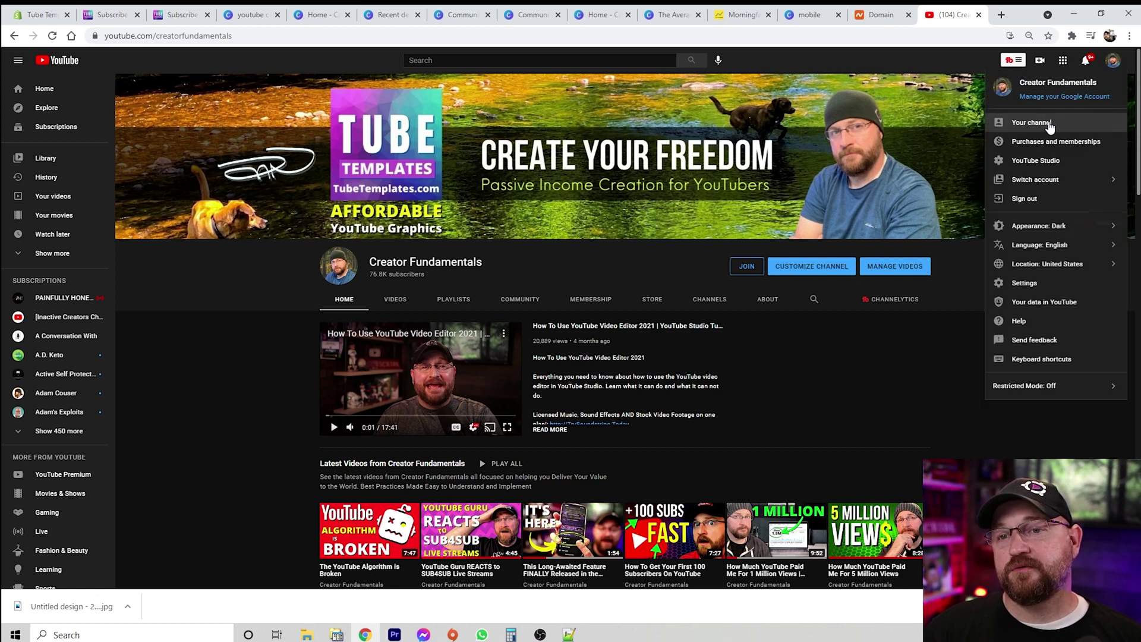
click(1046, 126)
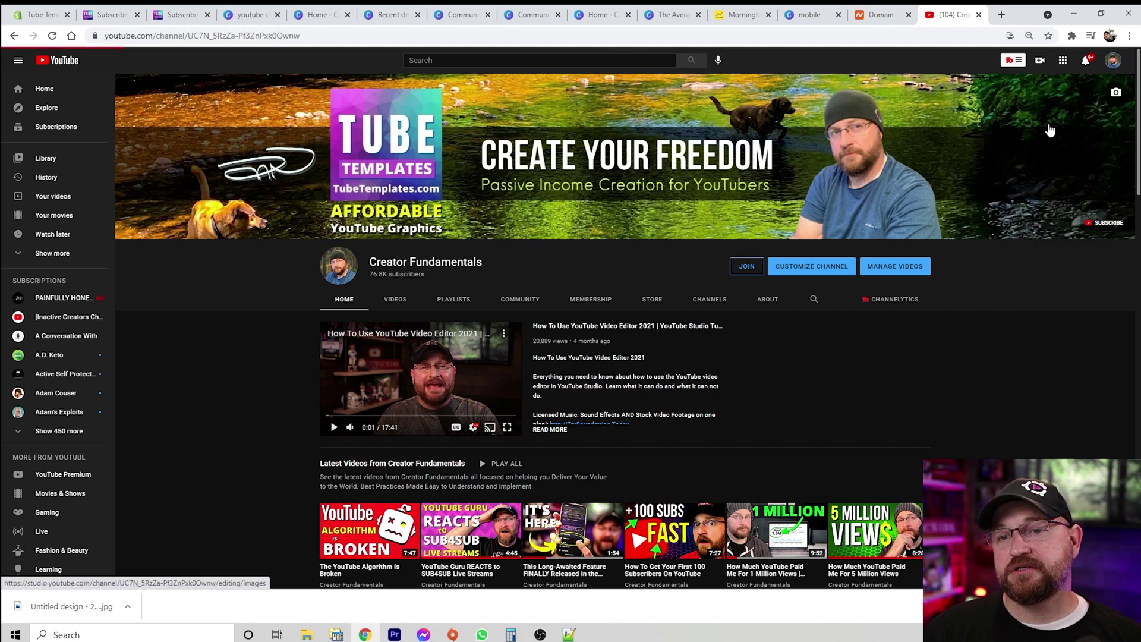
click(216, 35)
right_click(216, 37)
click(244, 102)
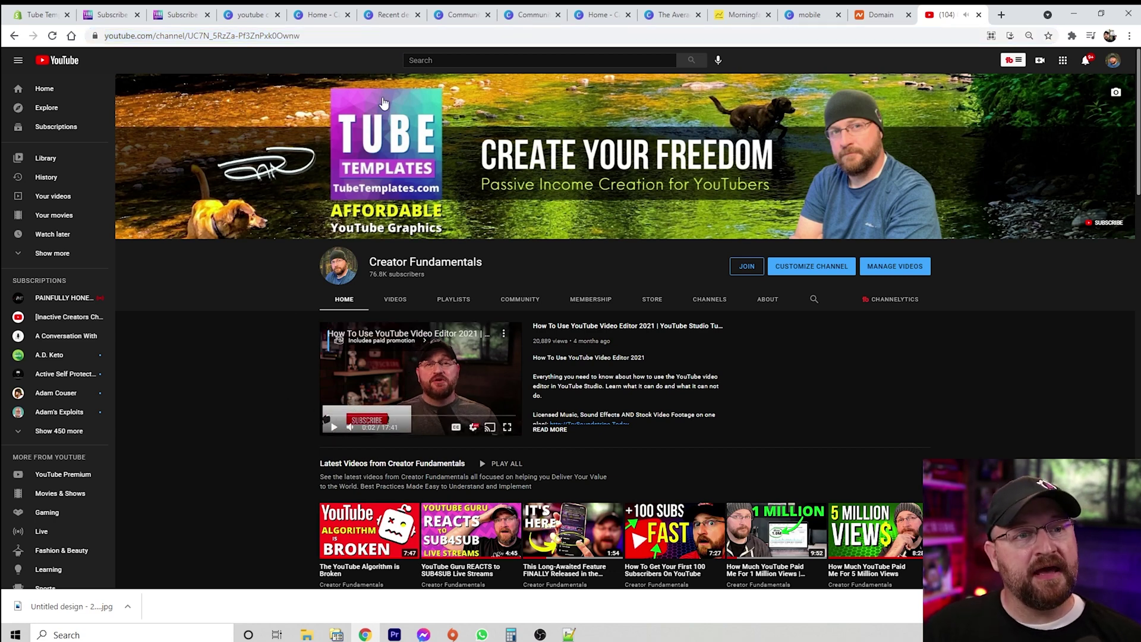
Replace the Redirect Domain destination URL with the copied YouTube channel address and save
click(881, 16)
click(758, 426)
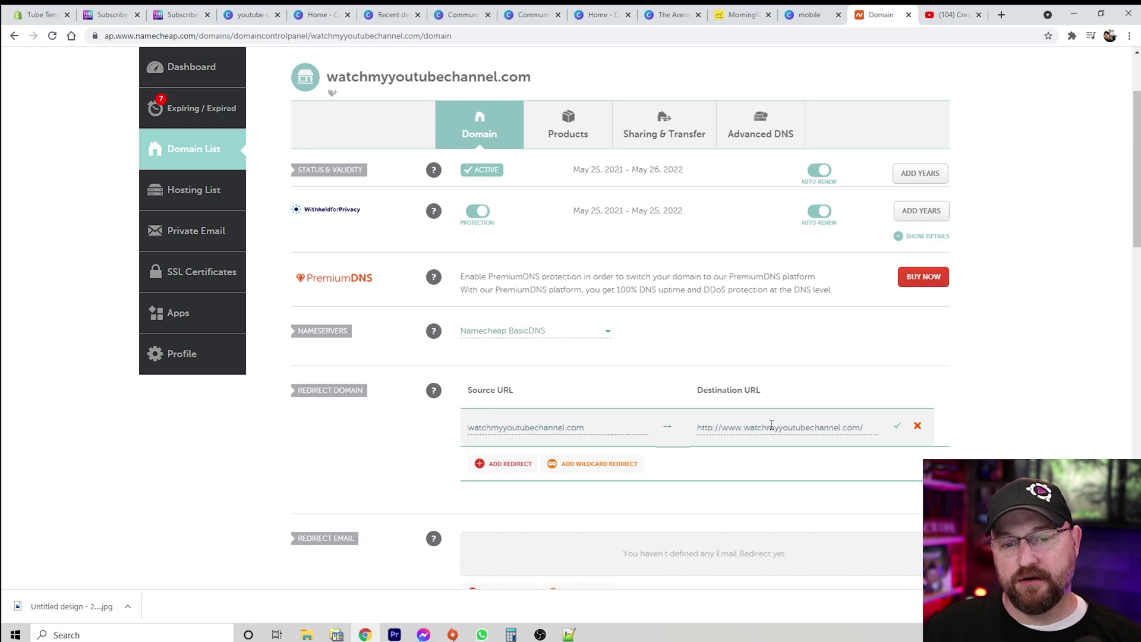
drag(876, 427, 695, 424)
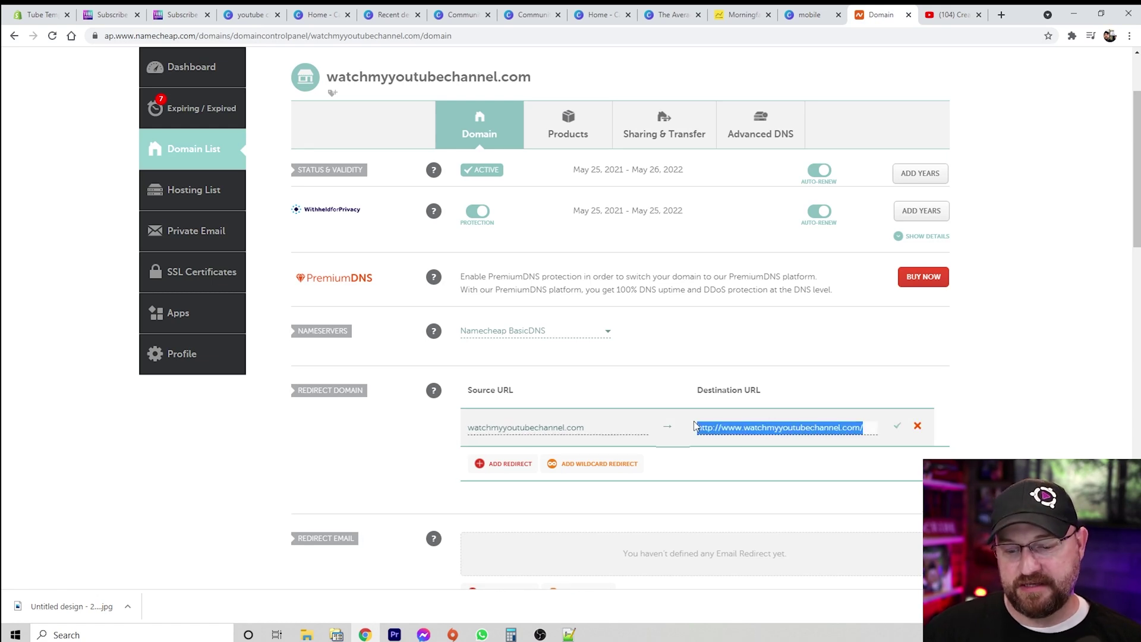
key(BackSpace)
key(ctrl+v)
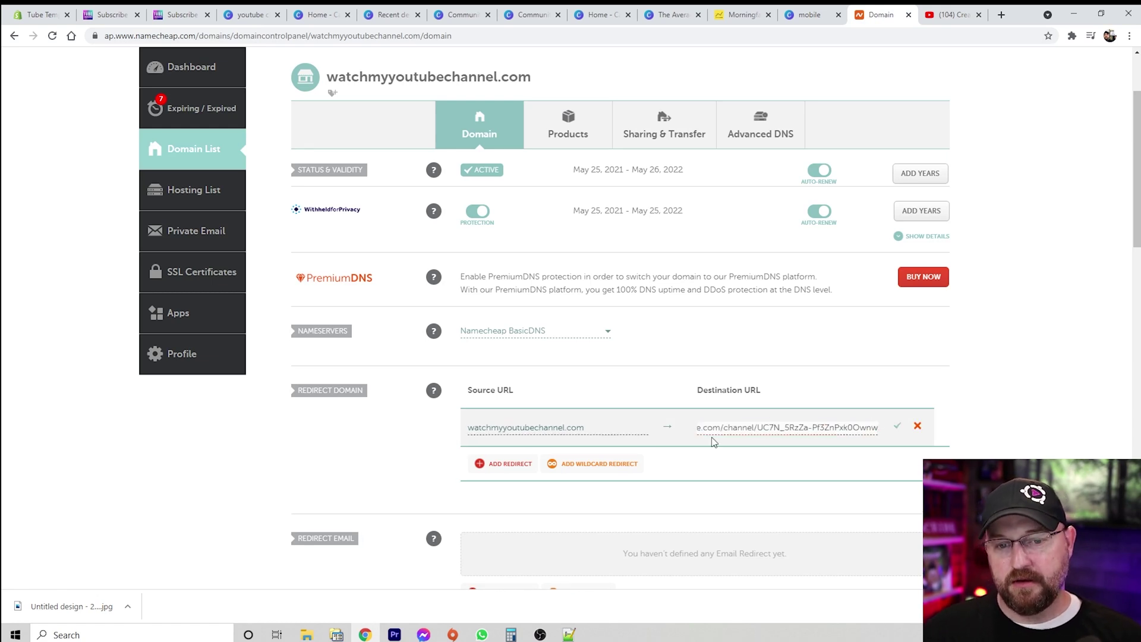
click(898, 429)
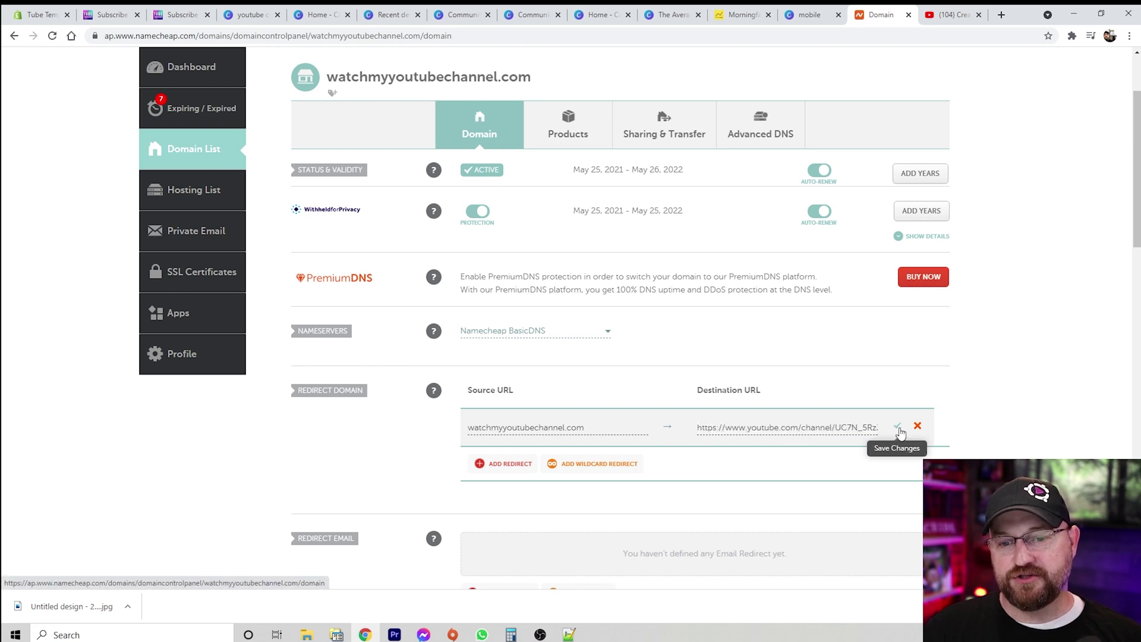
click(900, 430)
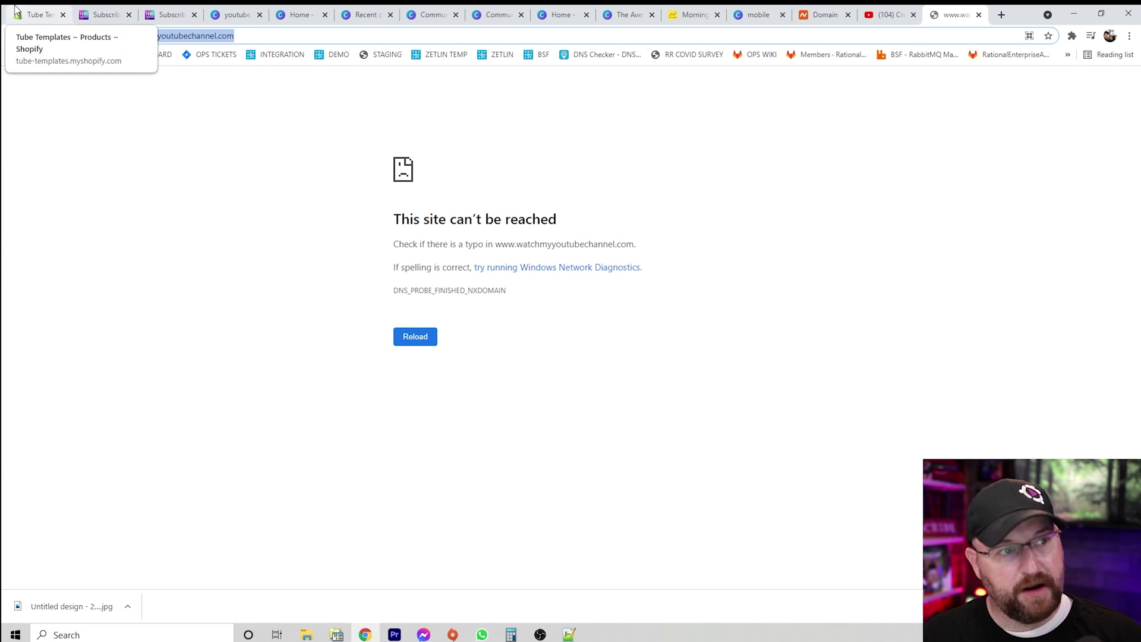
Load WatchMyYouTubeChannel.com in Chrome to test the redirect
text(WAtch)
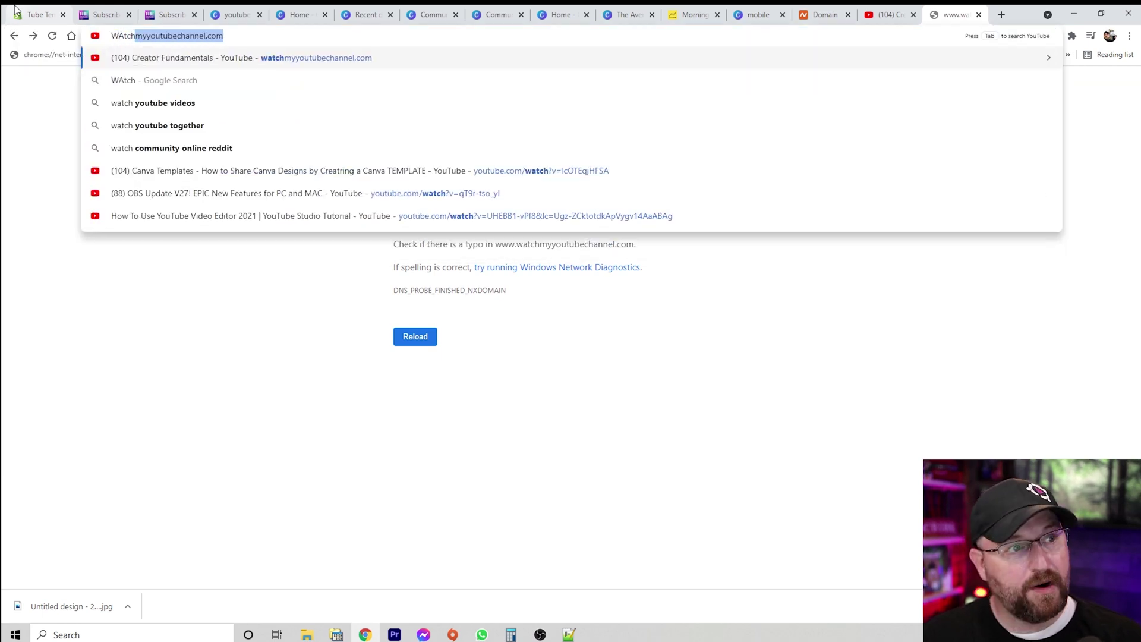
key(BackSpace)
key(BackSpace)
key(BackSpace)
key(BackSpace)
key(BackSpace)
key(BackSpace)
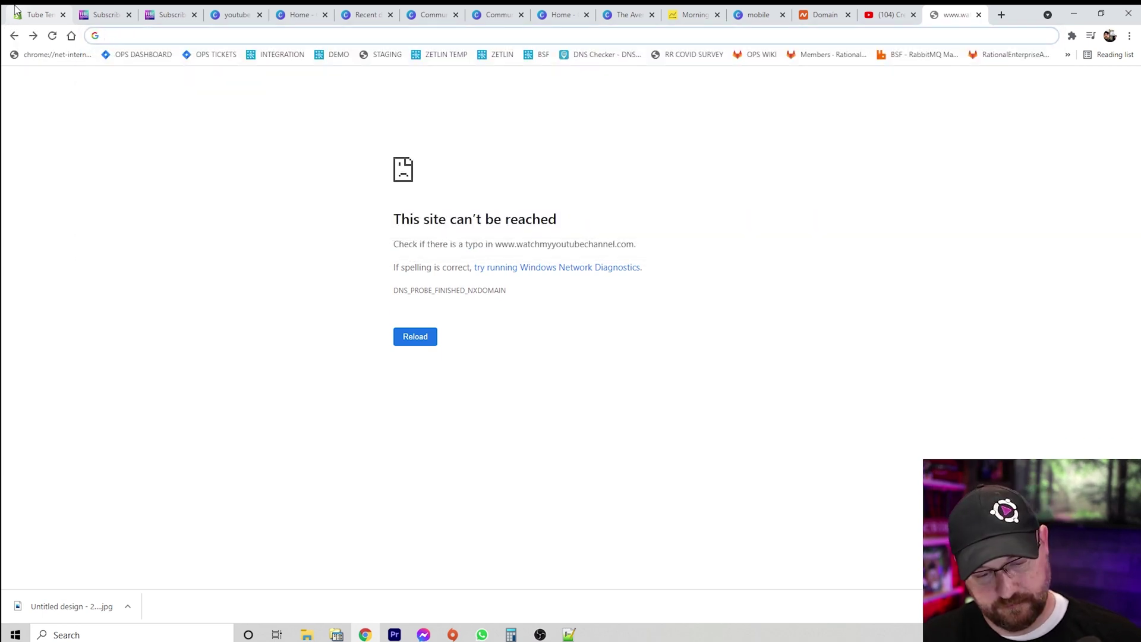
text(Watch)
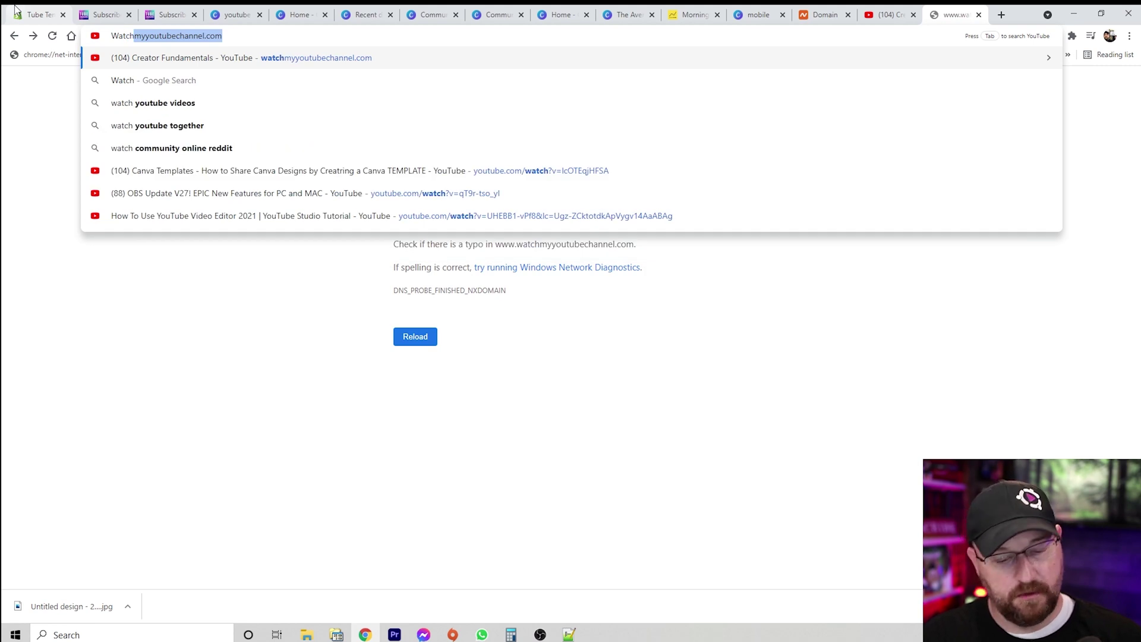
text(MyYouTub)
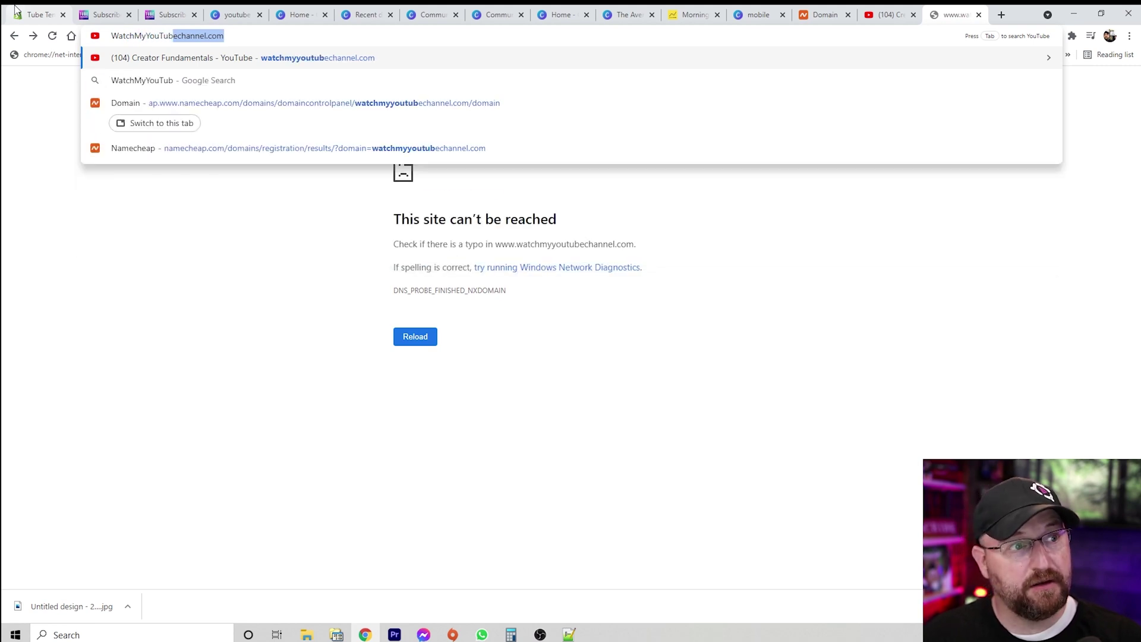
text(eC)
text(hannel.com)
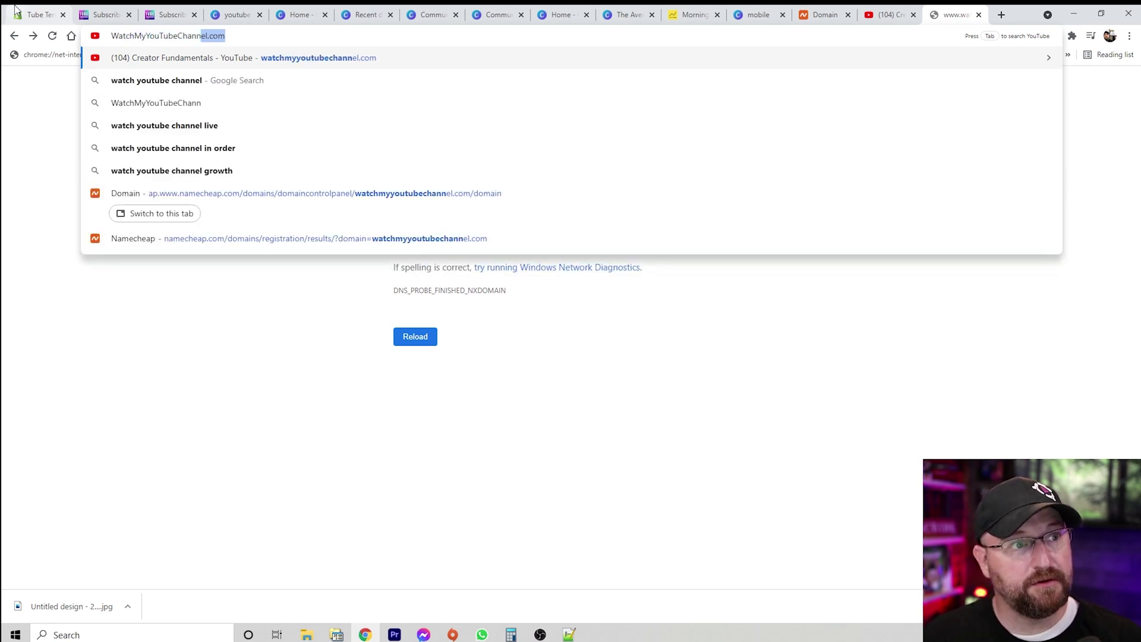
key(Return)
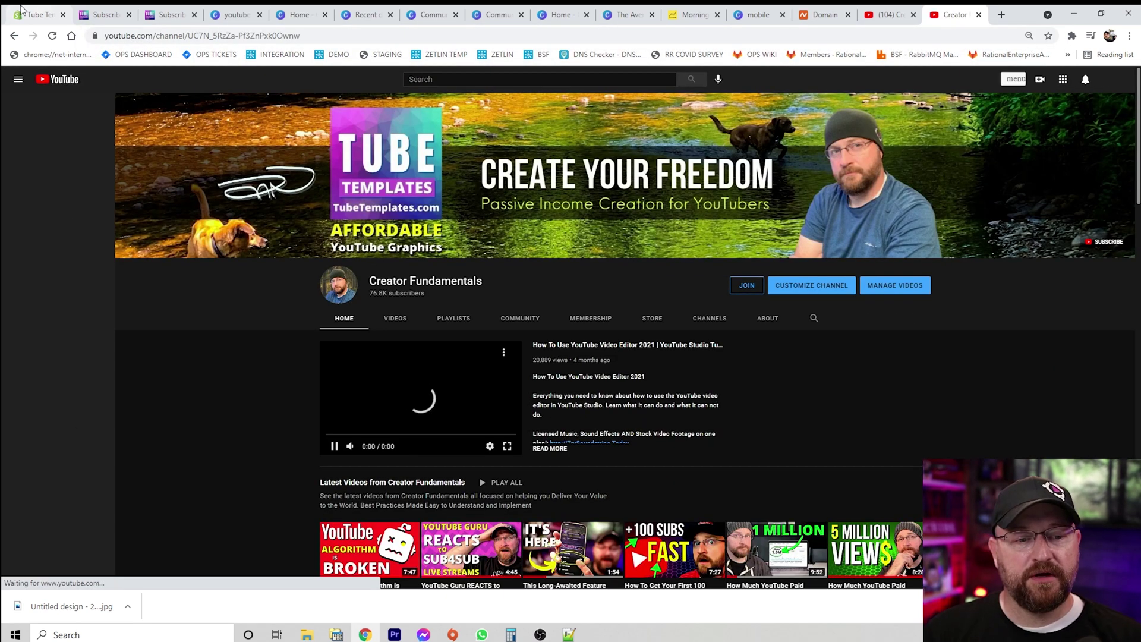
Pause the featured video on the Creator Fundamentals channel home page
click(334, 445)
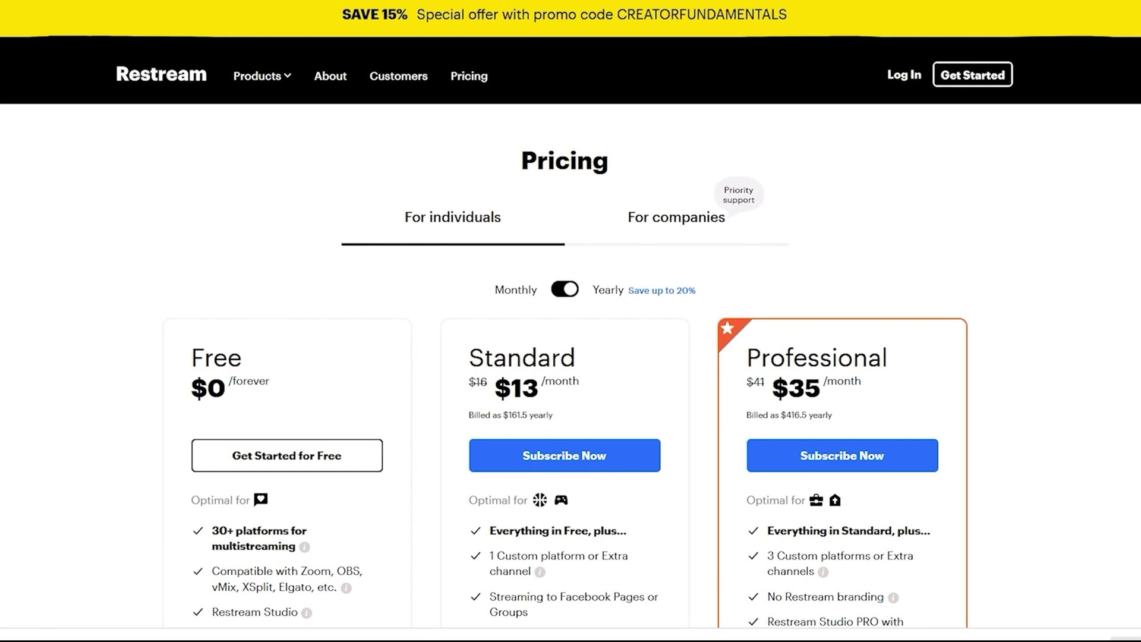
scroll(571, 321, down, 2)
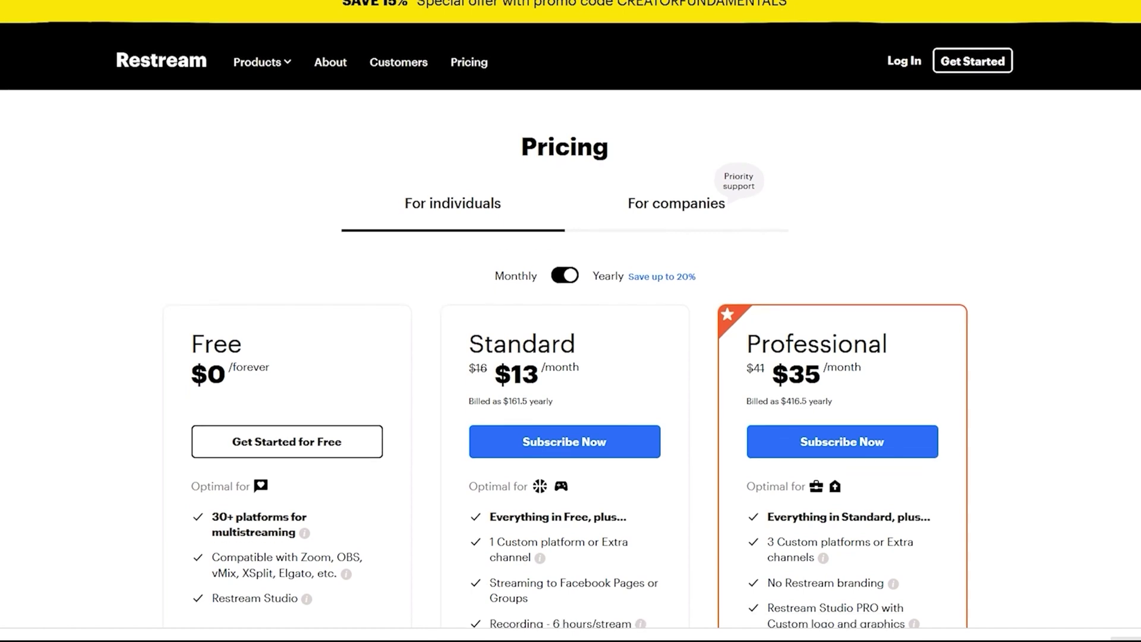
scroll(571, 321, down, 1)
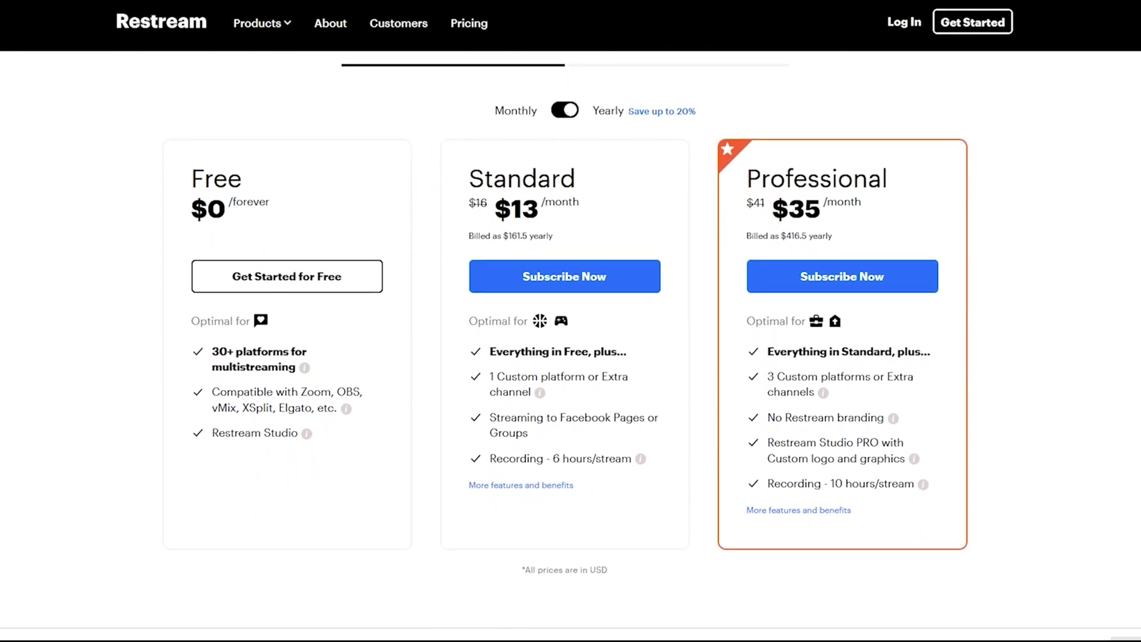
scroll(571, 321, down, 7)
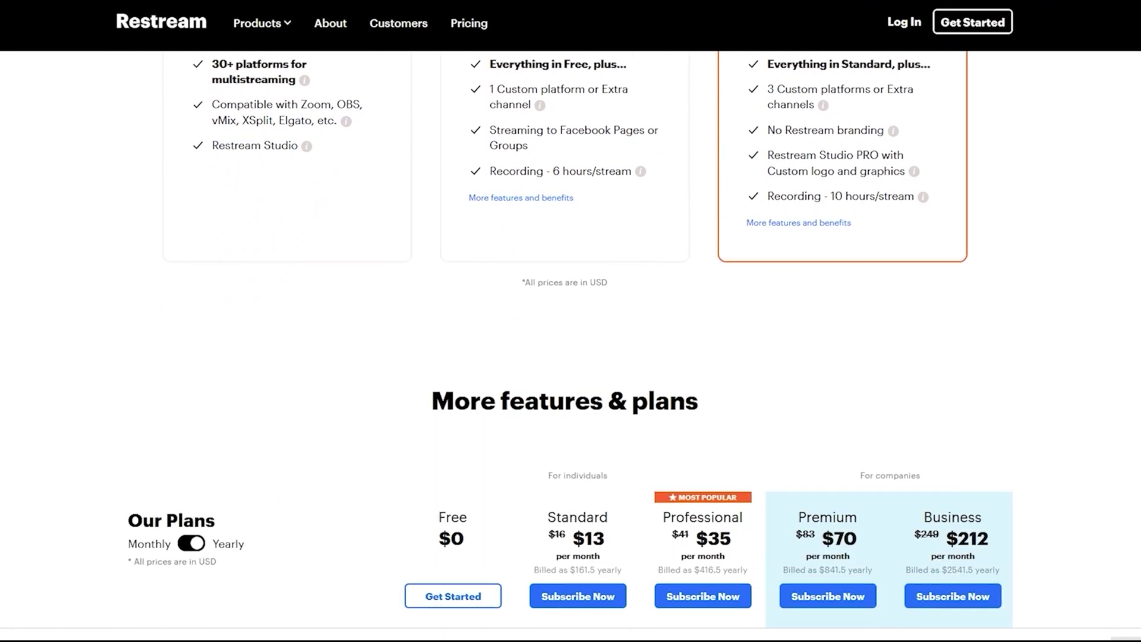
scroll(571, 321, down, 4)
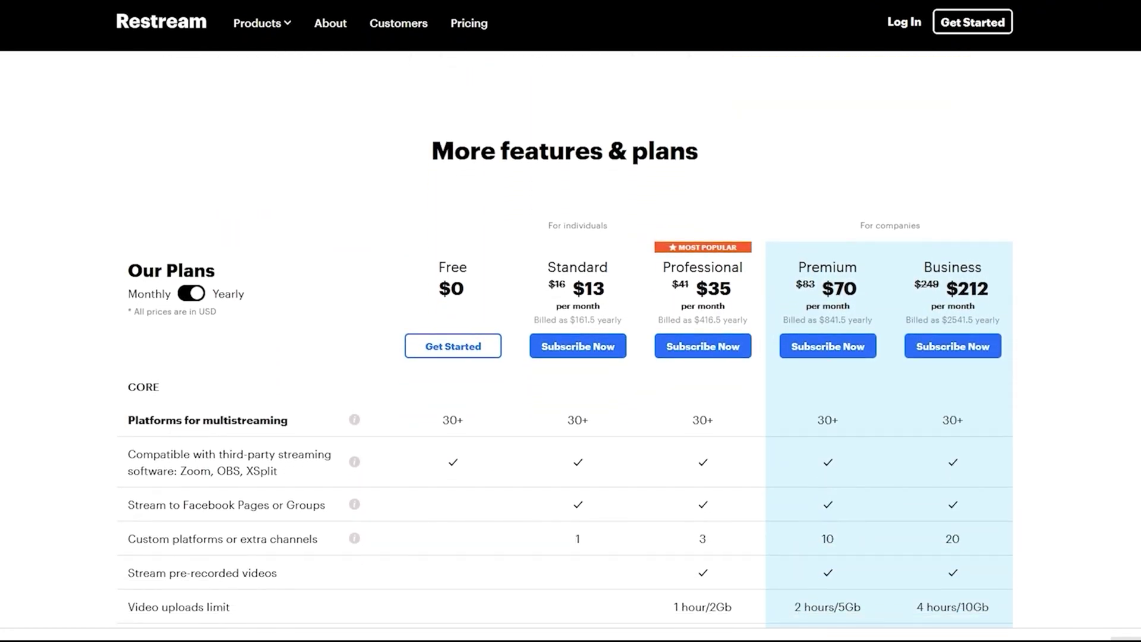
scroll(571, 321, down, 3)
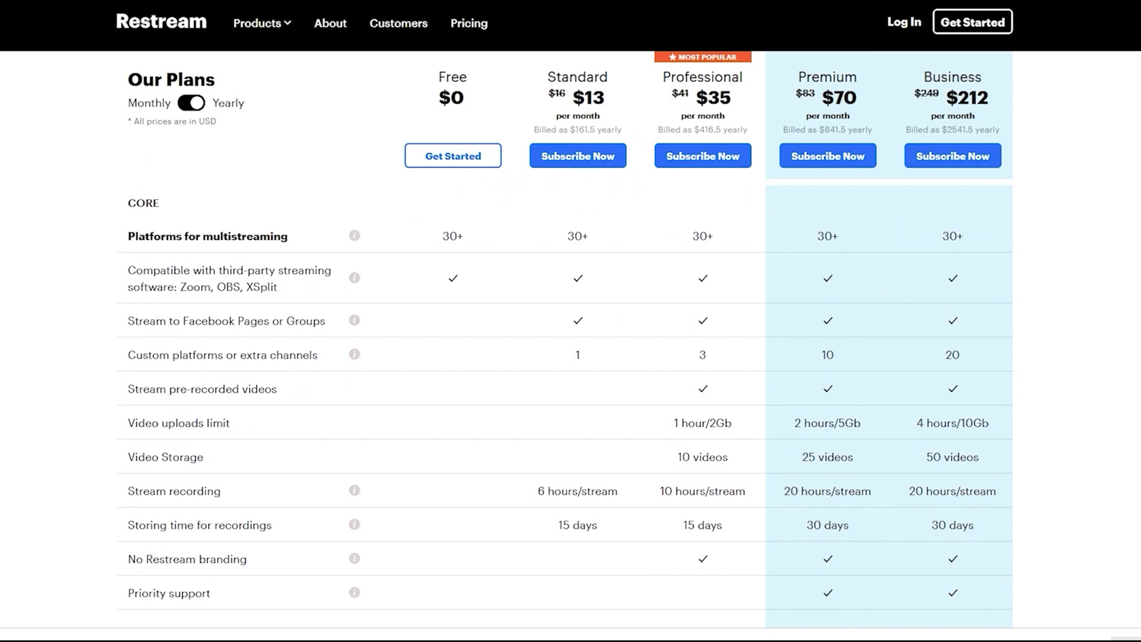
scroll(571, 321, down, 3)
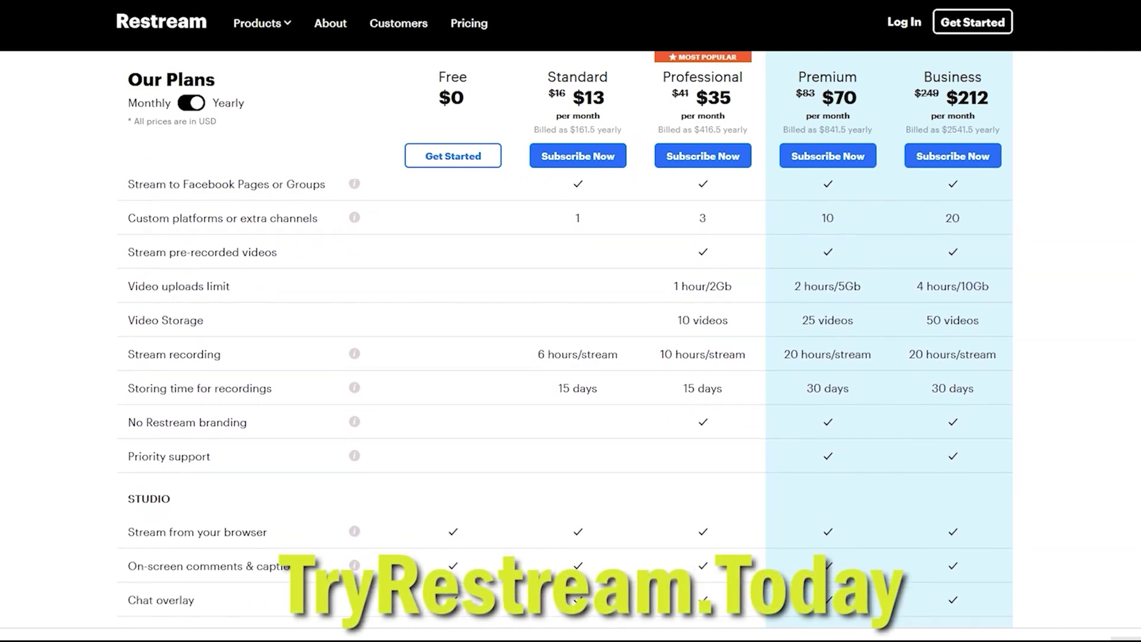
scroll(570, 321, down, 4)
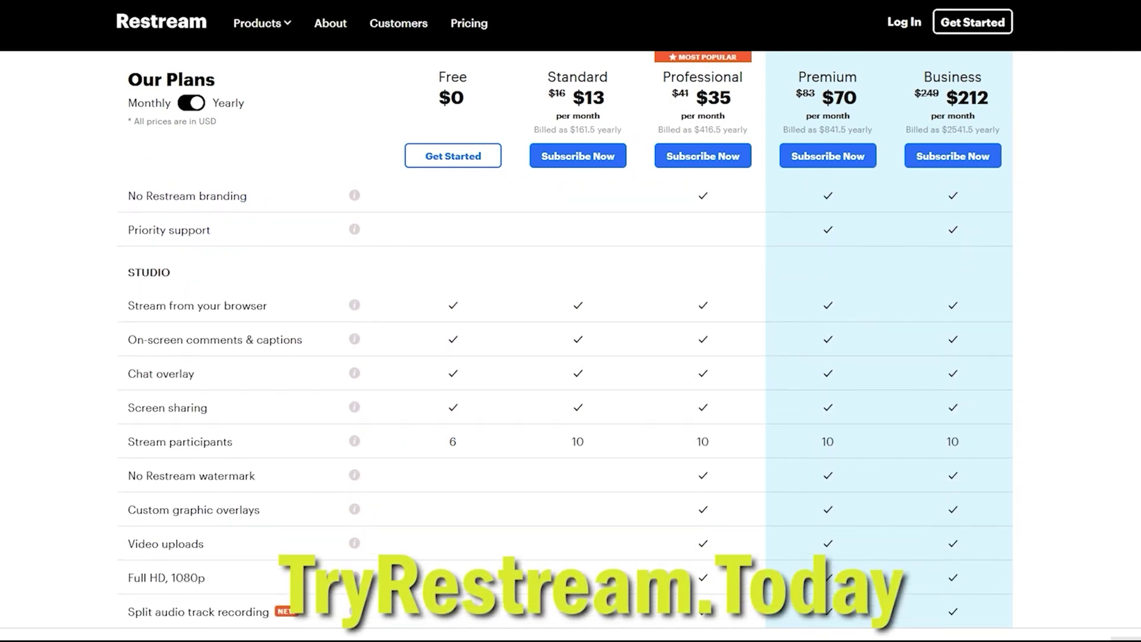
scroll(571, 321, down, 5)
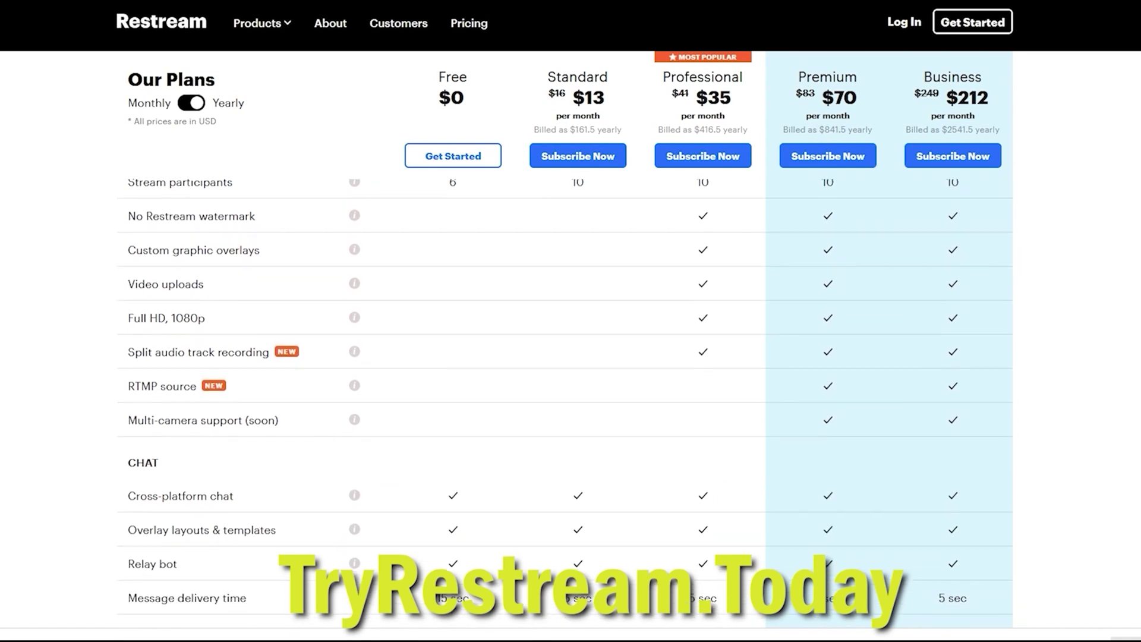
scroll(571, 321, down, 3)
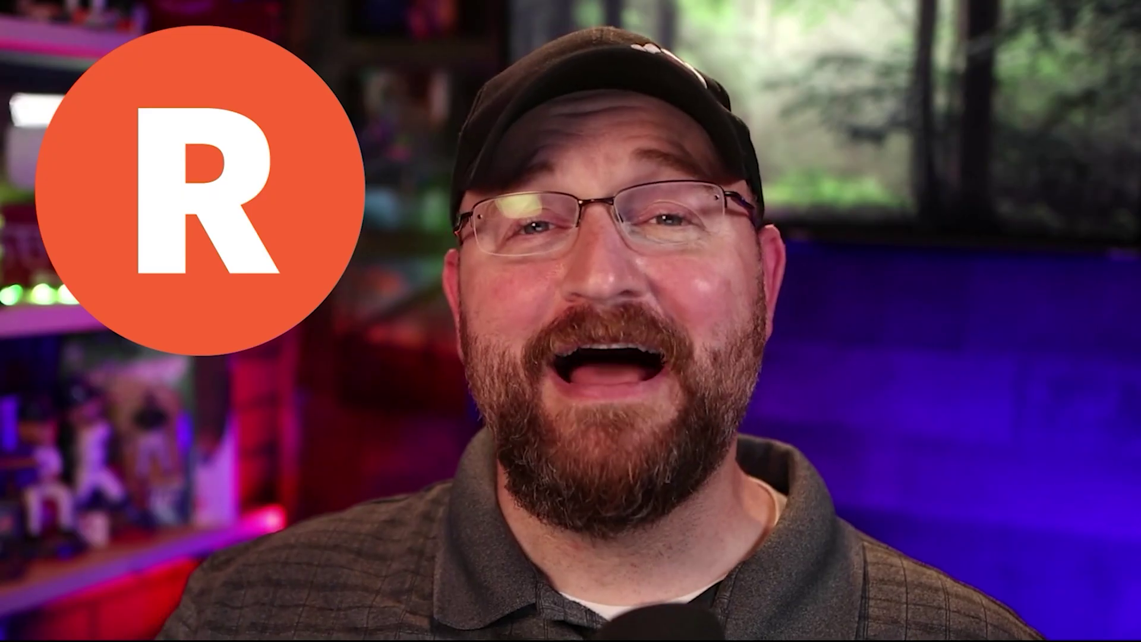